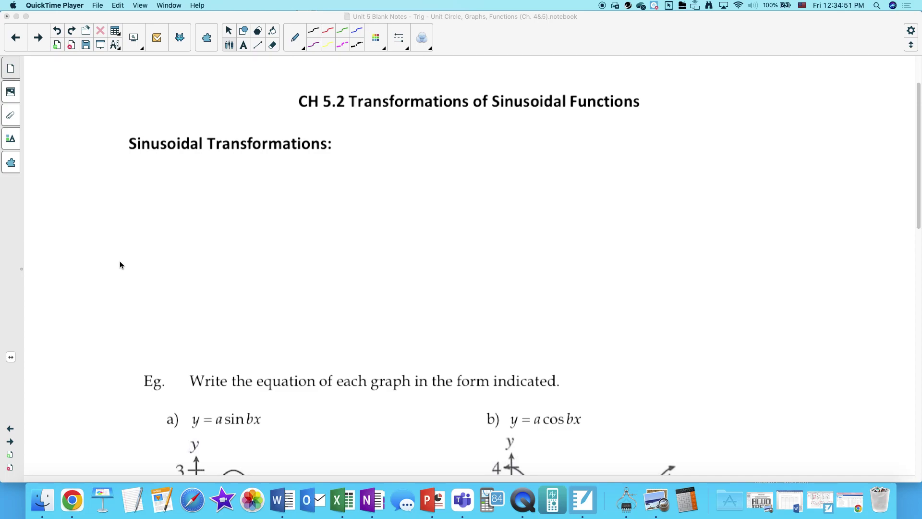
# Step: Handwrite y = f(x) → y = under the heading with the Pen
pyautogui.click(166, 189)
pyautogui.moveTo(152, 172)
pyautogui.mouseDown()
pyautogui.moveTo(147, 197)
pyautogui.moveTo(187, 176)
pyautogui.mouseUp()
pyautogui.moveTo(173, 182)
pyautogui.mouseDown()
pyautogui.moveTo(198, 187)
pyautogui.moveTo(207, 177)
pyautogui.mouseUp()
pyautogui.moveTo(226, 166)
pyautogui.mouseDown()
pyautogui.moveTo(215, 184)
pyautogui.moveTo(233, 184)
pyautogui.moveTo(222, 185)
pyautogui.mouseUp()
pyautogui.moveTo(238, 163)
pyautogui.mouseDown()
pyautogui.moveTo(238, 189)
pyautogui.moveTo(285, 166)
pyautogui.moveTo(287, 177)
pyautogui.mouseUp()
pyautogui.moveTo(310, 169)
pyautogui.mouseDown()
pyautogui.moveTo(318, 195)
pyautogui.moveTo(355, 178)
pyautogui.mouseUp()
pyautogui.moveTo(379, 164)
pyautogui.mouseDown()
pyautogui.moveTo(386, 179)
pyautogui.moveTo(411, 178)
pyautogui.moveTo(423, 164)
pyautogui.moveTo(435, 182)
pyautogui.mouseUp()
# Step: Complete the general form with a·f(b(x−h)) + k
pyautogui.click(396, 171)
pyautogui.moveTo(447, 166)
pyautogui.mouseDown()
pyautogui.moveTo(446, 175)
pyautogui.moveTo(457, 176)
pyautogui.mouseUp()
pyautogui.moveTo(470, 161)
pyautogui.mouseDown()
pyautogui.moveTo(467, 176)
pyautogui.moveTo(490, 173)
pyautogui.mouseUp()
pyautogui.moveTo(490, 163)
pyautogui.mouseDown()
pyautogui.moveTo(478, 174)
pyautogui.moveTo(508, 166)
pyautogui.mouseUp()
pyautogui.moveTo(516, 155)
pyautogui.mouseDown()
pyautogui.moveTo(542, 179)
pyautogui.moveTo(577, 163)
pyautogui.mouseUp()
pyautogui.moveTo(588, 153)
pyautogui.mouseDown()
pyautogui.moveTo(589, 176)
pyautogui.moveTo(591, 166)
pyautogui.mouseUp()
pyautogui.moveTo(592, 165); pyautogui.dragTo(608, 169)
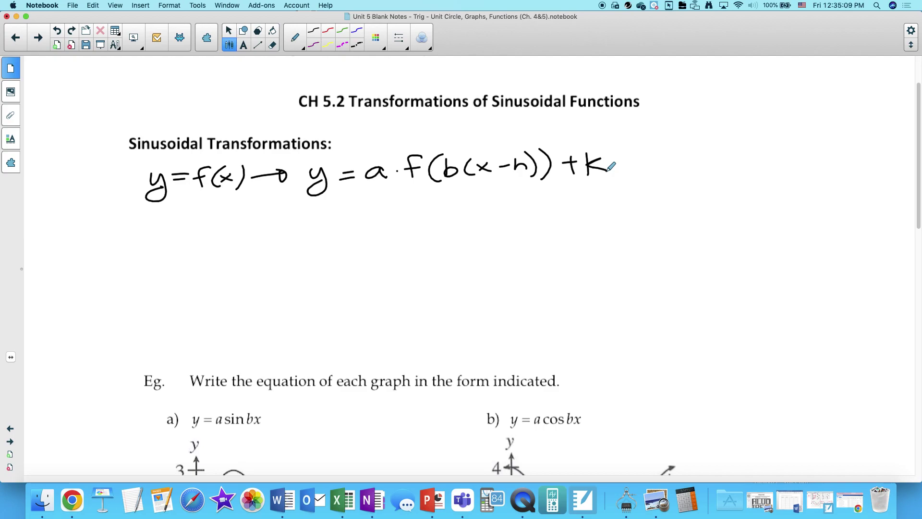
# Step: Write y = sin x on the next line down
pyautogui.moveTo(137, 248)
pyautogui.mouseDown()
pyautogui.moveTo(151, 266)
pyautogui.moveTo(152, 256)
pyautogui.moveTo(179, 248)
pyautogui.mouseUp()
pyautogui.moveTo(164, 255); pyautogui.dragTo(210, 257)
pyautogui.moveTo(219, 257)
pyautogui.mouseDown()
pyautogui.moveTo(226, 246)
pyautogui.moveTo(233, 257)
pyautogui.mouseUp()
pyautogui.moveTo(237, 242); pyautogui.dragTo(251, 255)
pyautogui.moveTo(251, 242)
pyautogui.mouseDown()
pyautogui.moveTo(212, 235)
pyautogui.moveTo(318, 246)
pyautogui.mouseUp()
pyautogui.click(212, 234)
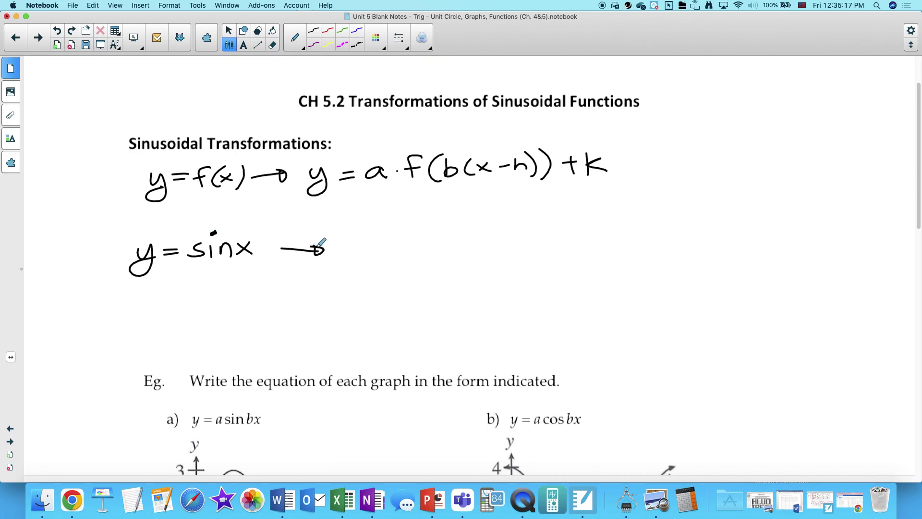
# Step: Write y = a·sin( to the right of the arrow after y = sin x
pyautogui.moveTo(344, 237)
pyautogui.mouseDown()
pyautogui.moveTo(357, 246)
pyautogui.moveTo(338, 273)
pyautogui.mouseUp()
pyautogui.moveTo(373, 245); pyautogui.dragTo(385, 245)
pyautogui.moveTo(373, 251)
pyautogui.mouseDown()
pyautogui.moveTo(409, 239)
pyautogui.moveTo(413, 254)
pyautogui.moveTo(453, 254)
pyautogui.mouseUp()
pyautogui.click(424, 245)
pyautogui.moveTo(460, 241)
pyautogui.mouseDown()
pyautogui.moveTo(473, 238)
pyautogui.moveTo(476, 248)
pyautogui.mouseUp()
pyautogui.moveTo(502, 211)
pyautogui.mouseDown()
pyautogui.moveTo(490, 262)
pyautogui.moveTo(496, 240)
pyautogui.moveTo(508, 235)
pyautogui.mouseUp()
# Step: Finish the sine form with (b(x−h)) + K and write OR beneath it
pyautogui.moveTo(524, 226)
pyautogui.mouseDown()
pyautogui.moveTo(496, 244)
pyautogui.moveTo(521, 250)
pyautogui.mouseUp()
pyautogui.moveTo(530, 240); pyautogui.dragTo(542, 230)
pyautogui.moveTo(531, 229); pyautogui.dragTo(543, 242)
pyautogui.moveTo(552, 237); pyautogui.dragTo(579, 246)
pyautogui.moveTo(590, 214)
pyautogui.mouseDown()
pyautogui.moveTo(586, 255)
pyautogui.moveTo(623, 234)
pyautogui.mouseUp()
pyautogui.moveTo(613, 228)
pyautogui.mouseDown()
pyautogui.moveTo(615, 243)
pyautogui.moveTo(632, 244)
pyautogui.mouseUp()
pyautogui.moveTo(650, 219); pyautogui.dragTo(660, 242)
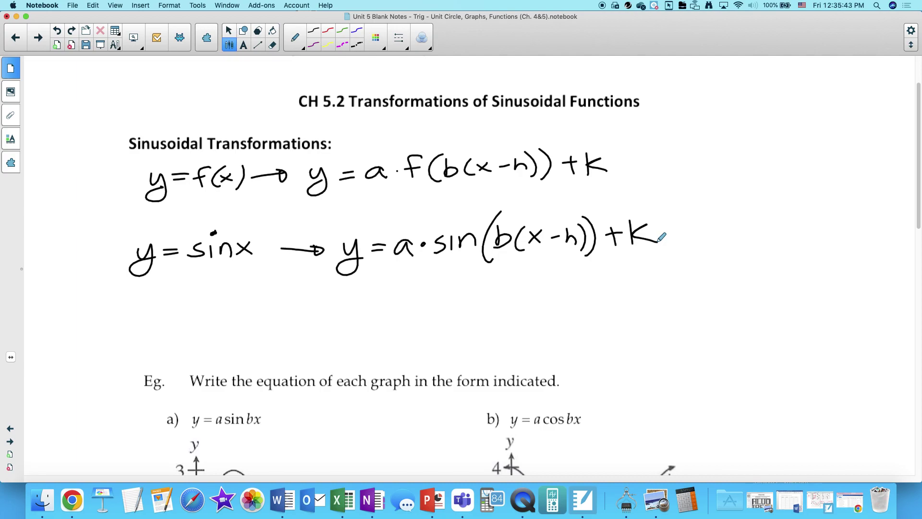
pyautogui.moveTo(278, 301)
pyautogui.mouseDown()
pyautogui.moveTo(270, 313)
pyautogui.moveTo(304, 307)
pyautogui.moveTo(339, 326)
pyautogui.moveTo(421, 294)
pyautogui.moveTo(490, 300)
pyautogui.moveTo(511, 283)
pyautogui.moveTo(507, 305)
pyautogui.moveTo(546, 294)
pyautogui.moveTo(599, 298)
pyautogui.moveTo(606, 309)
pyautogui.moveTo(647, 289)
pyautogui.moveTo(651, 302)
pyautogui.moveTo(692, 279)
pyautogui.moveTo(705, 299)
pyautogui.mouseUp()
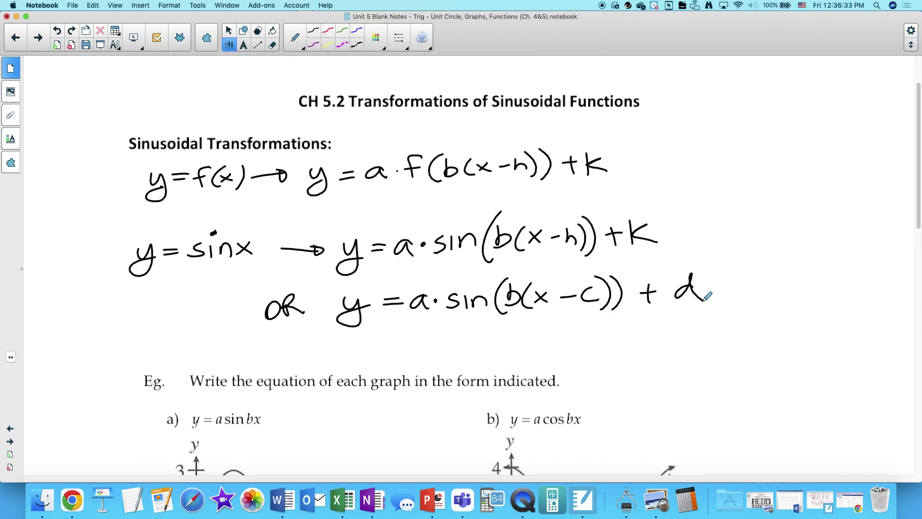
# Step: Scroll down the notes page by three notches
pyautogui.scroll(-5, 708, 296)
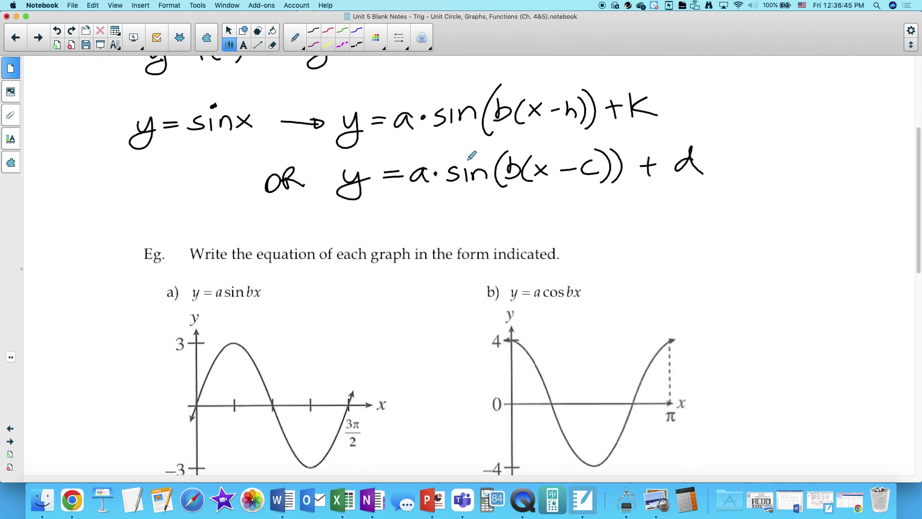
# Step: Draw a curved arrow to a and label it VSF = |a|
pyautogui.scroll(-1, 472, 155)
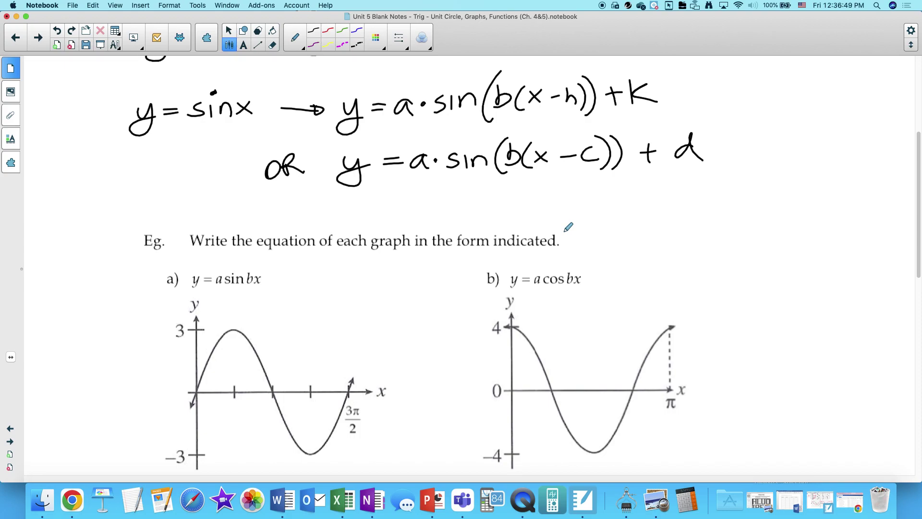
pyautogui.moveTo(370, 206); pyautogui.dragTo(416, 188)
pyautogui.moveTo(297, 210)
pyautogui.mouseDown()
pyautogui.moveTo(312, 210)
pyautogui.moveTo(313, 223)
pyautogui.moveTo(330, 217)
pyautogui.mouseUp()
pyautogui.moveTo(342, 218)
pyautogui.mouseDown()
pyautogui.moveTo(367, 227)
pyautogui.moveTo(394, 227)
pyautogui.mouseUp()
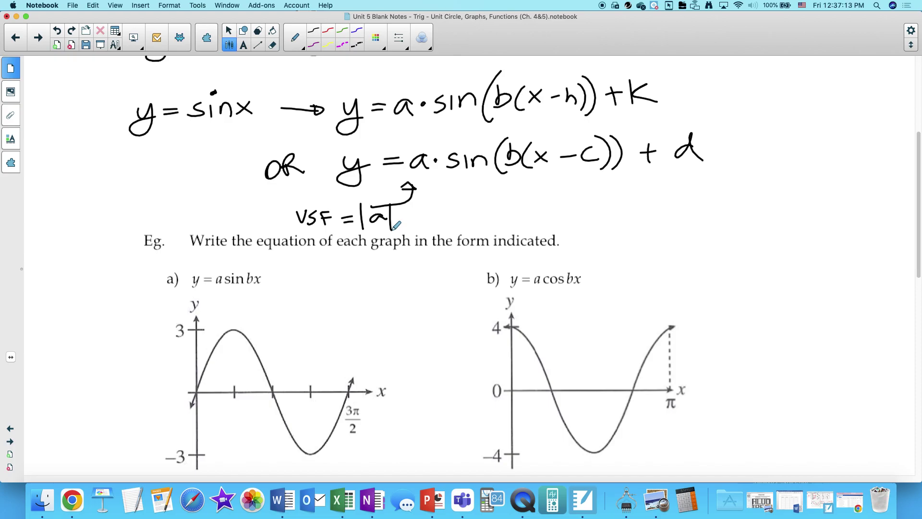
pyautogui.moveTo(392, 230); pyautogui.dragTo(456, 221)
# Step: Add the notes |a| = amp and * If a < 0, VR in x-axis
pyautogui.moveTo(462, 200)
pyautogui.mouseDown()
pyautogui.moveTo(462, 228)
pyautogui.moveTo(487, 213)
pyautogui.mouseUp()
pyautogui.moveTo(473, 219)
pyautogui.mouseDown()
pyautogui.moveTo(531, 227)
pyautogui.moveTo(538, 219)
pyautogui.mouseUp()
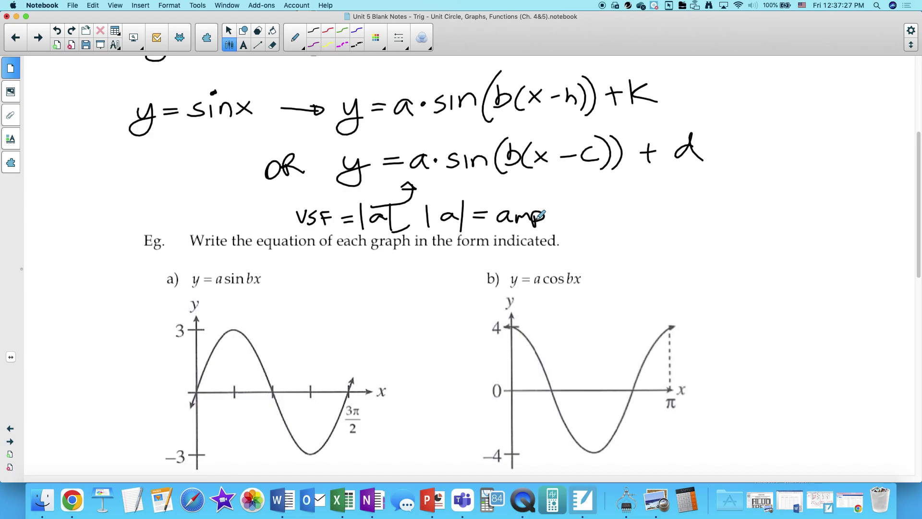
pyautogui.moveTo(411, 221); pyautogui.dragTo(395, 232)
pyautogui.moveTo(576, 212)
pyautogui.mouseDown()
pyautogui.moveTo(606, 220)
pyautogui.moveTo(613, 204)
pyautogui.moveTo(663, 216)
pyautogui.moveTo(684, 204)
pyautogui.moveTo(677, 215)
pyautogui.moveTo(694, 228)
pyautogui.moveTo(742, 200)
pyautogui.moveTo(745, 213)
pyautogui.moveTo(875, 210)
pyautogui.mouseUp()
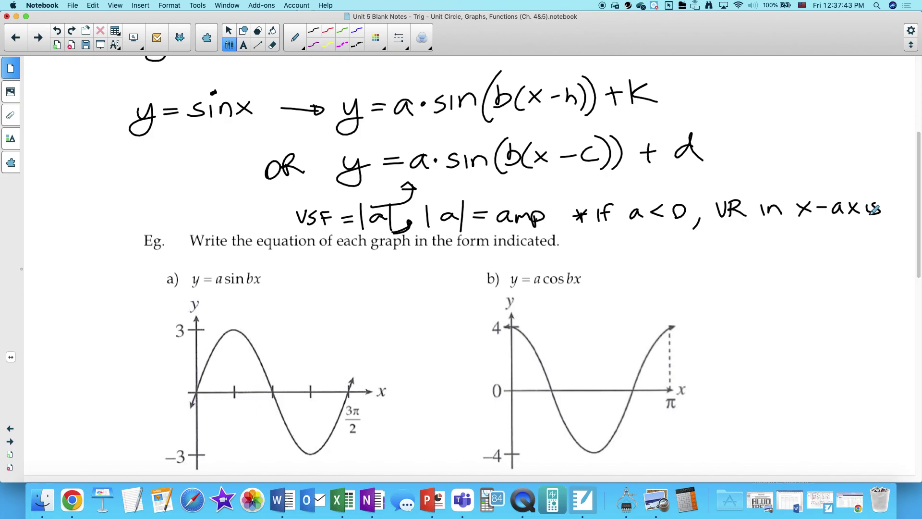
pyautogui.scroll(5, 875, 209)
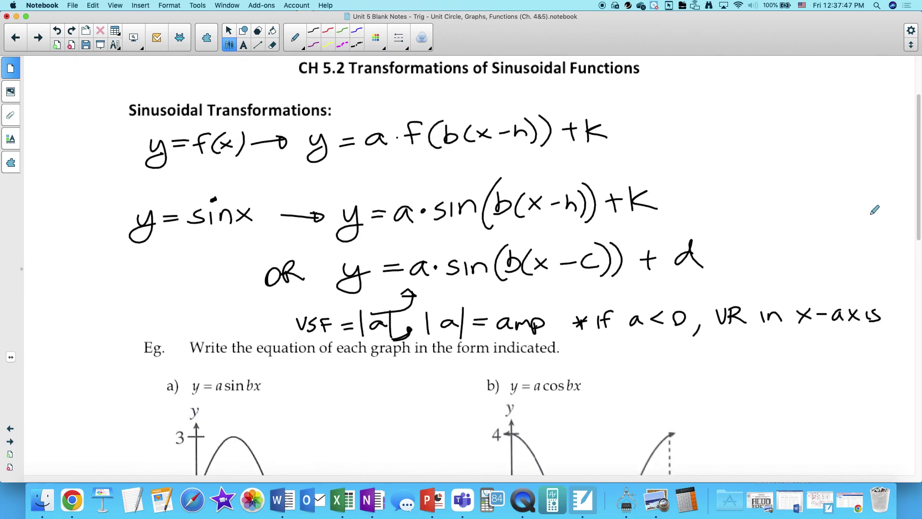
# Step: Draw a curve from b and write HSF = 1/|b| at its end
pyautogui.moveTo(518, 246)
pyautogui.mouseDown()
pyautogui.moveTo(533, 231)
pyautogui.moveTo(682, 213)
pyautogui.moveTo(723, 119)
pyautogui.mouseUp()
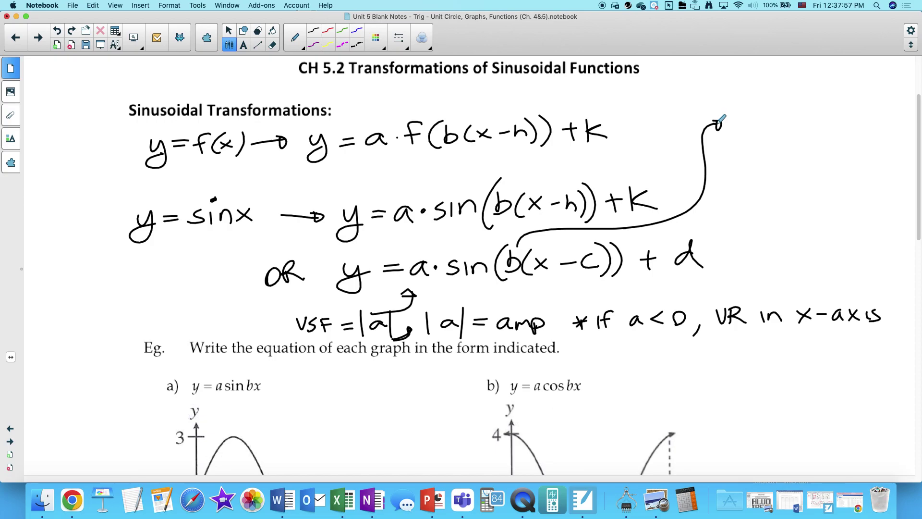
pyautogui.moveTo(729, 106)
pyautogui.mouseDown()
pyautogui.moveTo(727, 130)
pyautogui.moveTo(741, 129)
pyautogui.mouseUp()
pyautogui.moveTo(727, 118)
pyautogui.mouseDown()
pyautogui.moveTo(746, 115)
pyautogui.moveTo(747, 128)
pyautogui.mouseUp()
pyautogui.moveTo(767, 119)
pyautogui.mouseDown()
pyautogui.moveTo(767, 128)
pyautogui.moveTo(785, 106)
pyautogui.mouseUp()
pyautogui.moveTo(768, 120); pyautogui.dragTo(800, 109)
pyautogui.moveTo(788, 119)
pyautogui.mouseDown()
pyautogui.moveTo(815, 101)
pyautogui.moveTo(815, 109)
pyautogui.mouseUp()
pyautogui.moveTo(805, 114)
pyautogui.mouseDown()
pyautogui.moveTo(834, 107)
pyautogui.moveTo(810, 136)
pyautogui.moveTo(831, 136)
pyautogui.mouseUp()
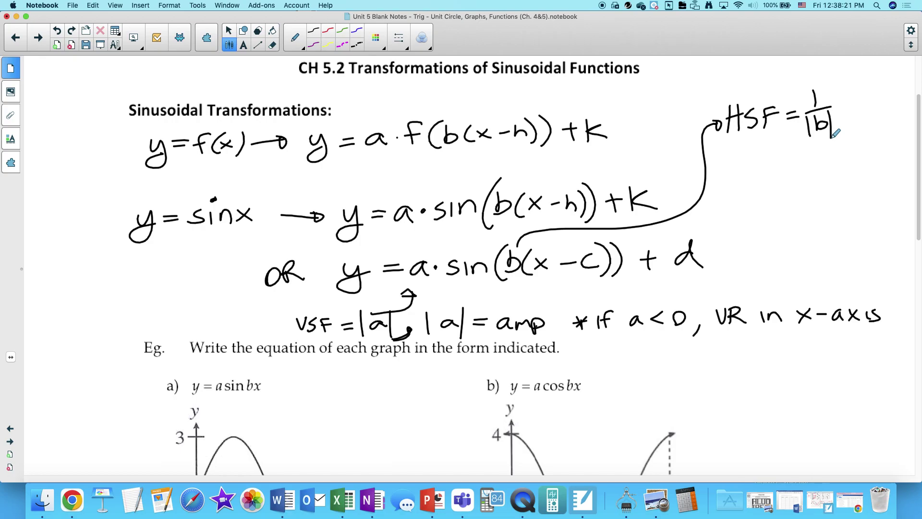
# Step: Write period = 2π/|b| below, then begin the note * if b < 0,
pyautogui.moveTo(727, 155)
pyautogui.mouseDown()
pyautogui.moveTo(726, 168)
pyautogui.moveTo(784, 165)
pyautogui.moveTo(794, 147)
pyautogui.moveTo(795, 165)
pyautogui.moveTo(860, 150)
pyautogui.mouseUp()
pyautogui.moveTo(867, 135)
pyautogui.mouseDown()
pyautogui.moveTo(867, 151)
pyautogui.moveTo(884, 135)
pyautogui.mouseUp()
pyautogui.moveTo(834, 154)
pyautogui.mouseDown()
pyautogui.moveTo(877, 150)
pyautogui.moveTo(842, 179)
pyautogui.moveTo(865, 158)
pyautogui.moveTo(865, 181)
pyautogui.mouseUp()
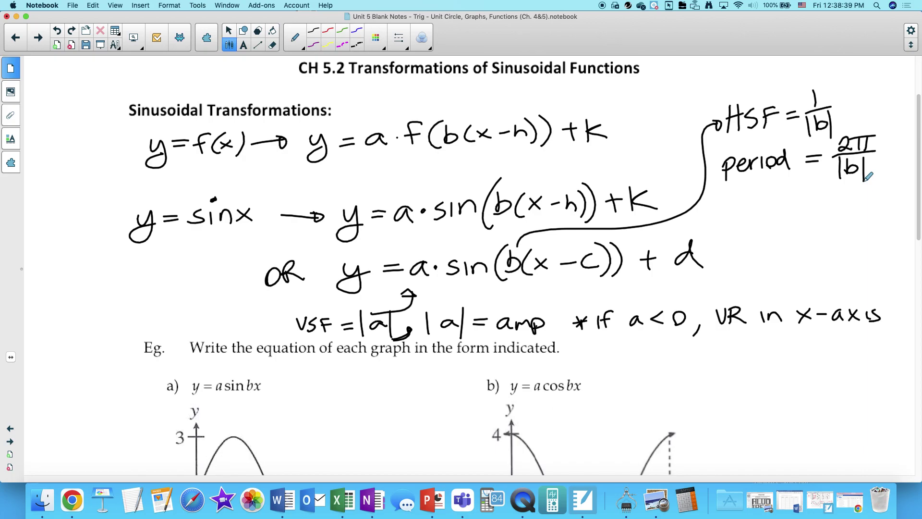
pyautogui.moveTo(734, 193)
pyautogui.mouseDown()
pyautogui.moveTo(746, 206)
pyautogui.moveTo(733, 205)
pyautogui.mouseUp()
pyautogui.moveTo(758, 195)
pyautogui.mouseDown()
pyautogui.moveTo(758, 206)
pyautogui.moveTo(767, 193)
pyautogui.moveTo(839, 193)
pyautogui.moveTo(843, 212)
pyautogui.mouseUp()
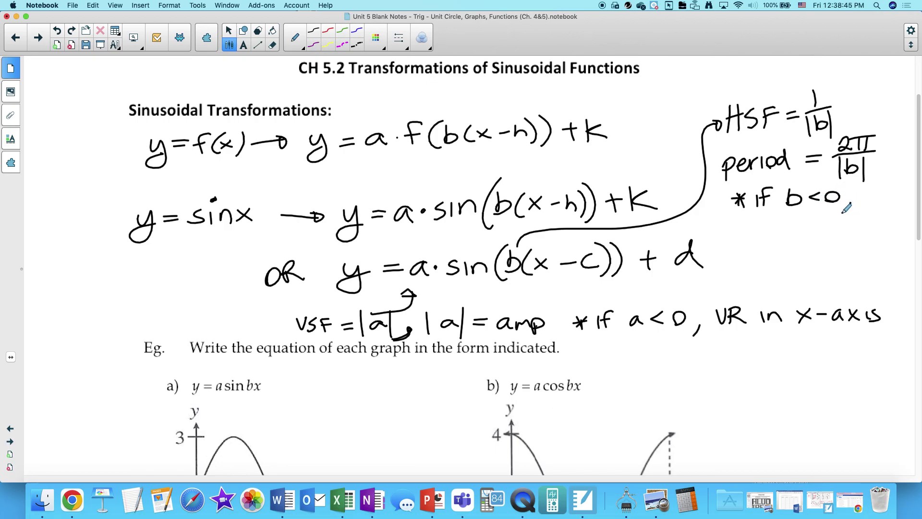
# Step: Write HR in y-axis under the b < 0 note, then return to the previous page
pyautogui.moveTo(747, 219)
pyautogui.mouseDown()
pyautogui.moveTo(746, 236)
pyautogui.moveTo(763, 226)
pyautogui.mouseUp()
pyautogui.moveTo(761, 218); pyautogui.dragTo(767, 236)
pyautogui.moveTo(767, 219)
pyautogui.mouseDown()
pyautogui.moveTo(779, 235)
pyautogui.moveTo(802, 232)
pyautogui.mouseUp()
pyautogui.click(795, 222)
pyautogui.moveTo(810, 233)
pyautogui.mouseDown()
pyautogui.moveTo(817, 223)
pyautogui.moveTo(841, 230)
pyautogui.moveTo(835, 240)
pyautogui.mouseUp()
pyautogui.moveTo(854, 222); pyautogui.dragTo(896, 228)
pyautogui.moveTo(897, 217); pyautogui.dragTo(887, 229)
pyautogui.moveTo(900, 220); pyautogui.dragTo(902, 228)
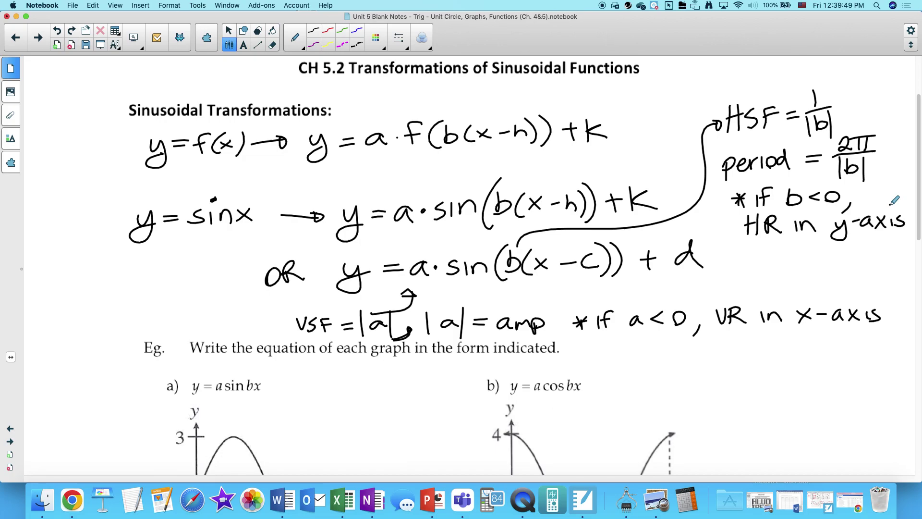
pyautogui.click(15, 38)
pyautogui.click(10, 67)
pyautogui.scroll(3, 54, 137)
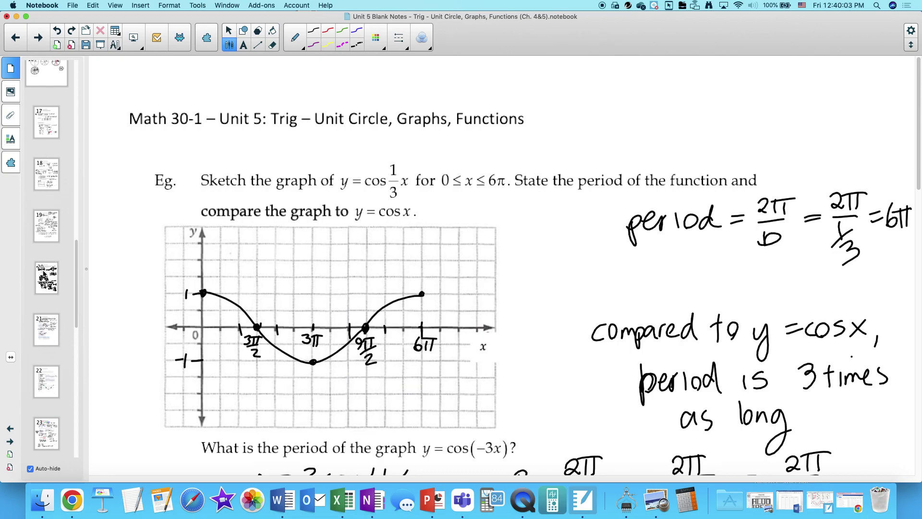
pyautogui.click(44, 274)
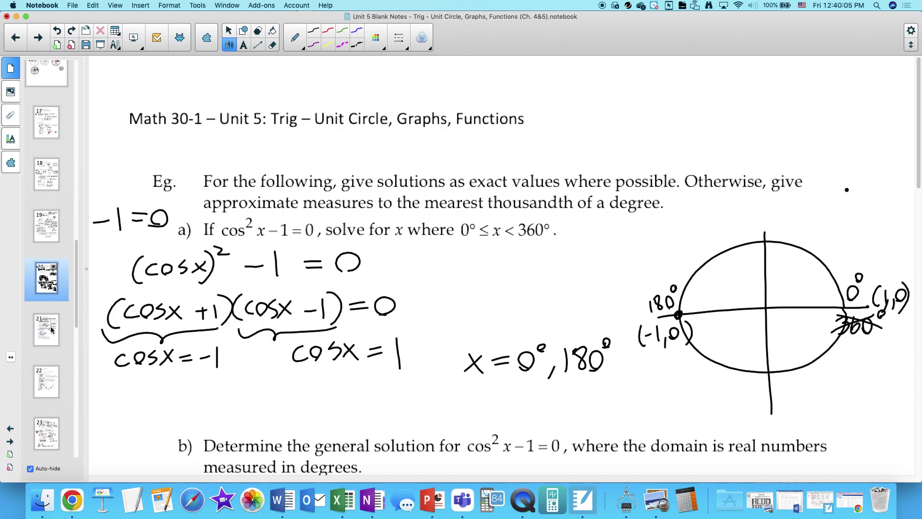
pyautogui.click(48, 341)
pyautogui.scroll(-5, 179, 377)
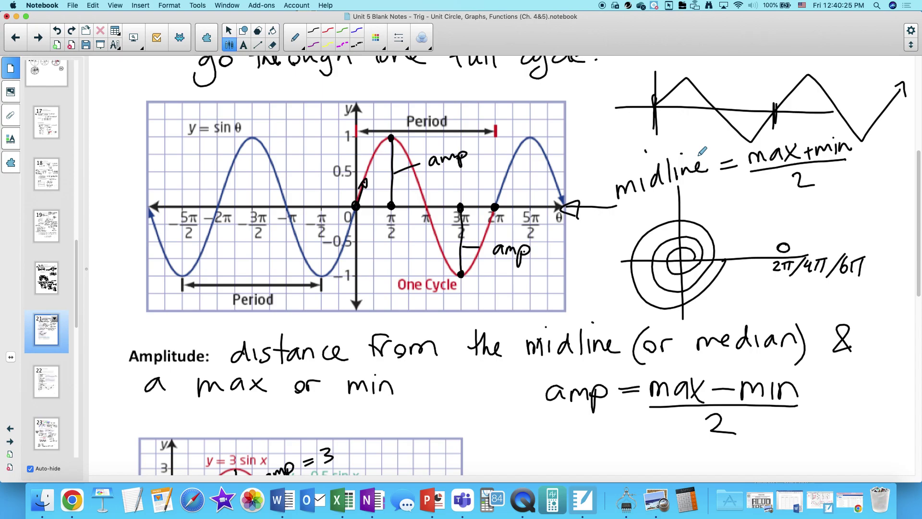
pyautogui.click(39, 38)
pyautogui.click(41, 43)
pyautogui.click(41, 42)
pyautogui.click(41, 42)
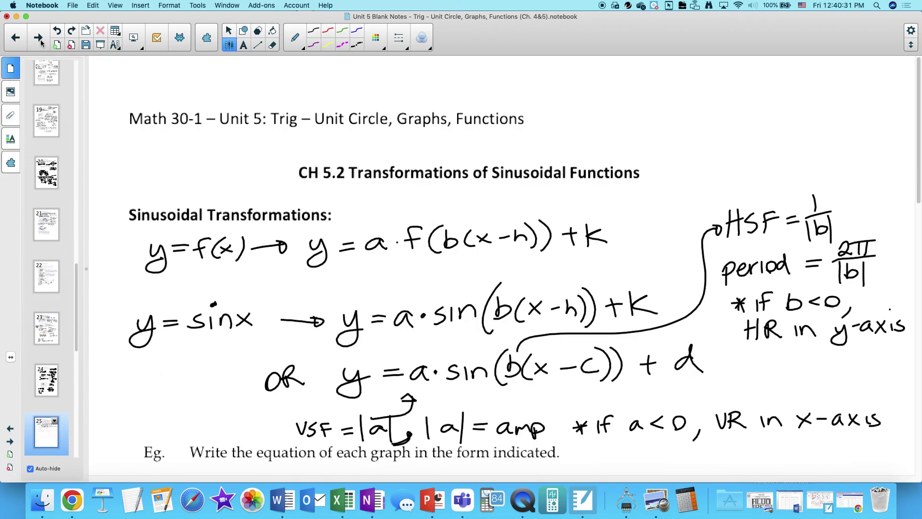
pyautogui.scroll(-5, 132, 203)
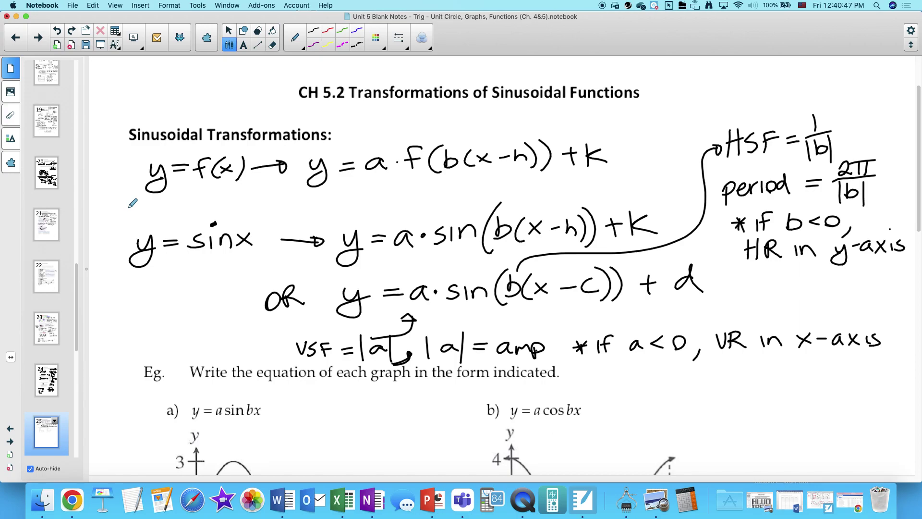
# Step: Label d with an arrow reading VT → midline of the graph
pyautogui.moveTo(732, 289)
pyautogui.mouseDown()
pyautogui.moveTo(707, 285)
pyautogui.moveTo(747, 286)
pyautogui.moveTo(751, 276)
pyautogui.moveTo(763, 290)
pyautogui.moveTo(758, 276)
pyautogui.moveTo(778, 277)
pyautogui.mouseUp()
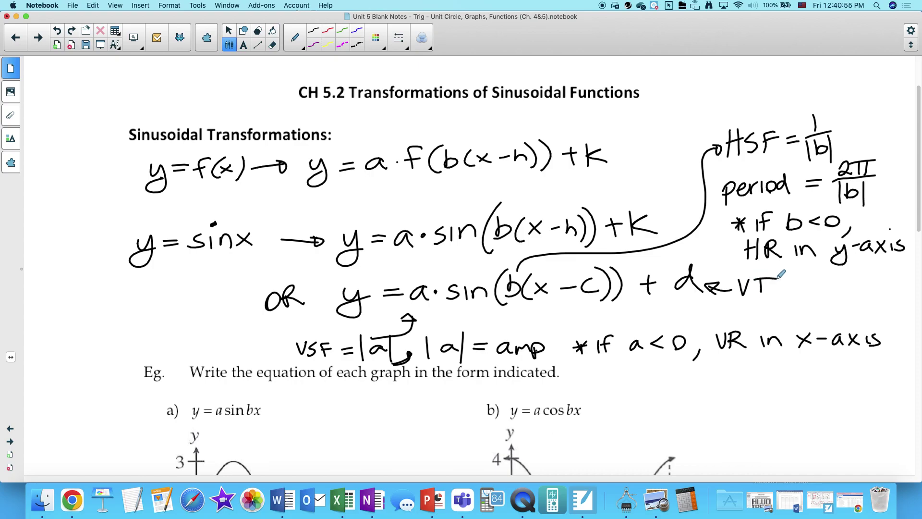
pyautogui.moveTo(780, 286); pyautogui.dragTo(878, 282)
pyautogui.moveTo(818, 298)
pyautogui.mouseDown()
pyautogui.moveTo(854, 301)
pyautogui.moveTo(886, 291)
pyautogui.moveTo(896, 299)
pyautogui.moveTo(905, 287)
pyautogui.moveTo(918, 301)
pyautogui.mouseUp()
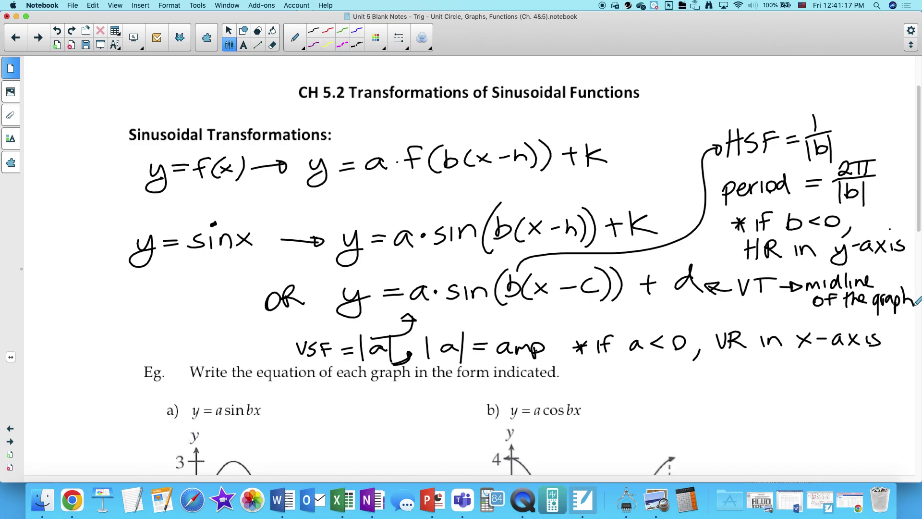
pyautogui.scroll(-3, 918, 301)
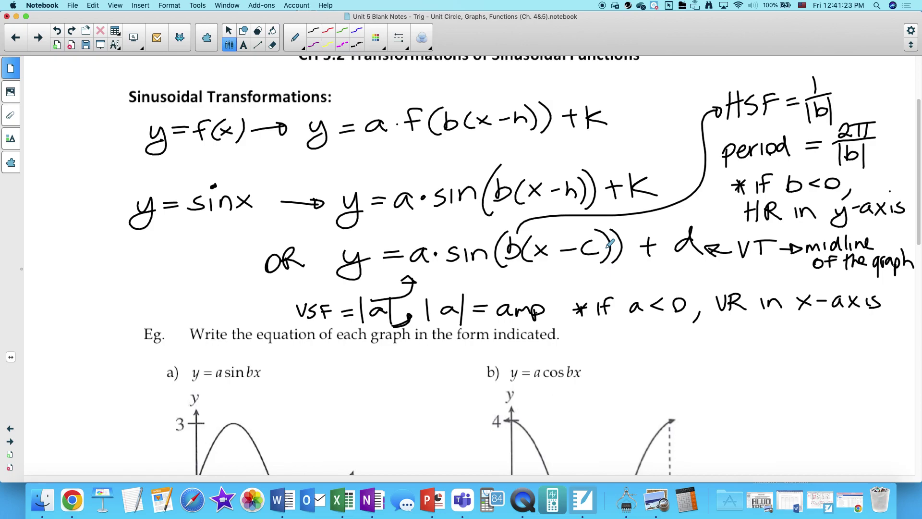
# Step: Draw a curved arrow from c and write HT at its lower end
pyautogui.scroll(-2, 610, 270)
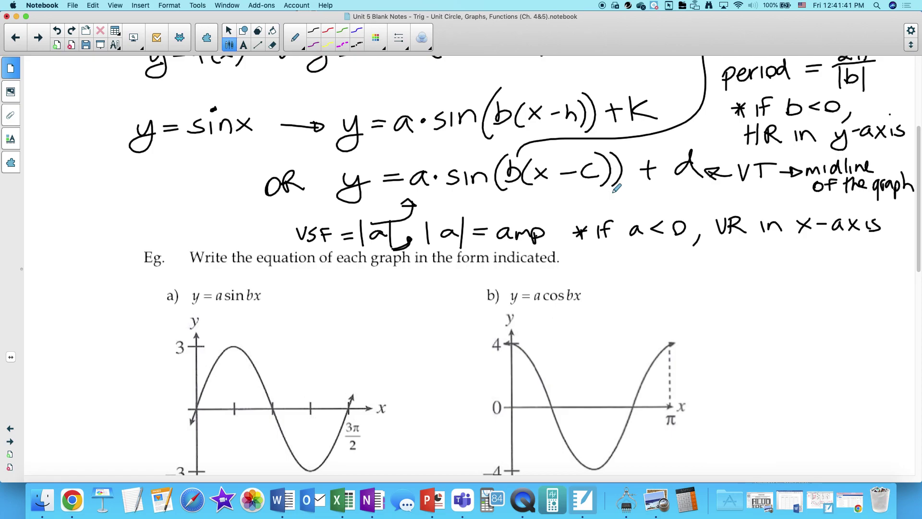
pyautogui.moveTo(590, 189)
pyautogui.mouseDown()
pyautogui.moveTo(626, 244)
pyautogui.moveTo(684, 272)
pyautogui.mouseUp()
pyautogui.moveTo(594, 190); pyautogui.dragTo(582, 194)
pyautogui.moveTo(687, 265); pyautogui.dragTo(693, 281)
pyautogui.moveTo(681, 271)
pyautogui.mouseDown()
pyautogui.moveTo(700, 265)
pyautogui.moveTo(710, 281)
pyautogui.moveTo(719, 257)
pyautogui.mouseUp()
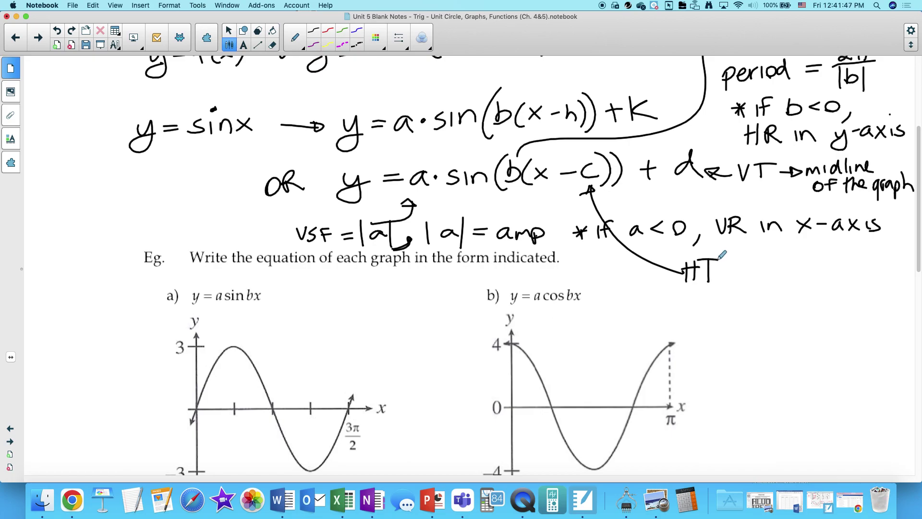
# Step: Add an arrow after HT pointing to the words phase shift
pyautogui.moveTo(737, 271)
pyautogui.mouseDown()
pyautogui.moveTo(764, 269)
pyautogui.moveTo(758, 276)
pyautogui.moveTo(776, 286)
pyautogui.moveTo(779, 277)
pyautogui.moveTo(830, 274)
pyautogui.mouseUp()
pyautogui.moveTo(845, 266); pyautogui.dragTo(845, 275)
pyautogui.moveTo(863, 253)
pyautogui.mouseDown()
pyautogui.moveTo(860, 275)
pyautogui.moveTo(871, 275)
pyautogui.mouseUp()
pyautogui.moveTo(875, 264)
pyautogui.mouseDown()
pyautogui.moveTo(883, 275)
pyautogui.moveTo(890, 263)
pyautogui.mouseUp()
pyautogui.moveTo(893, 257); pyautogui.dragTo(894, 274)
pyautogui.moveTo(889, 263); pyautogui.dragTo(902, 257)
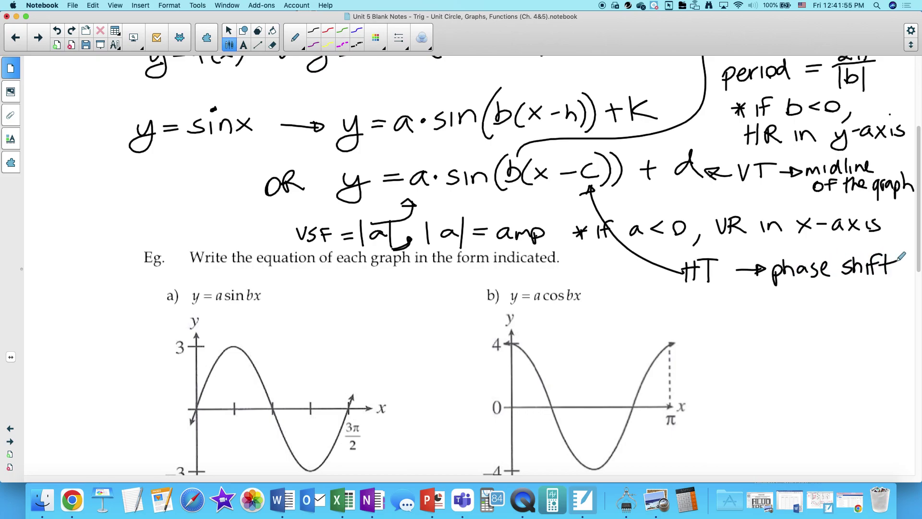